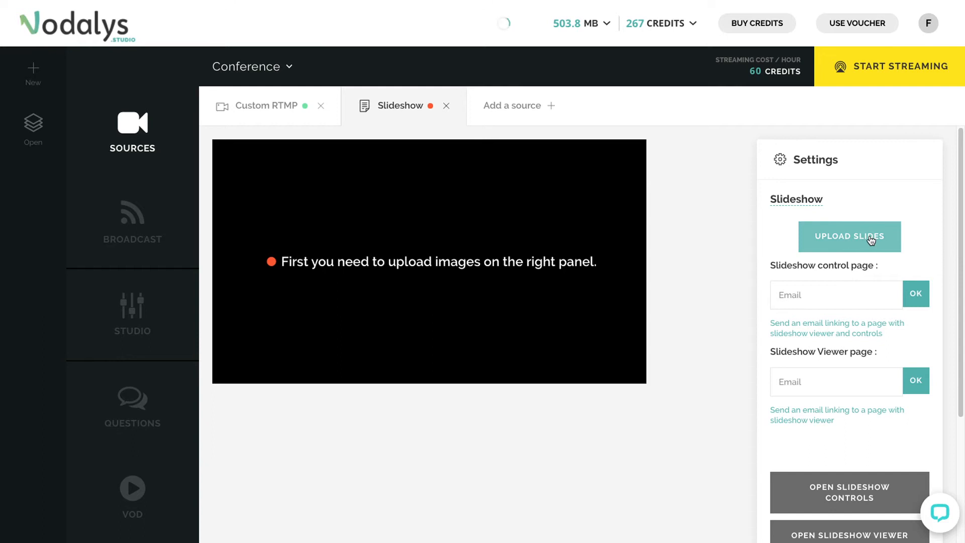
- Upload the Business Vision marketing 2020-24 JPEG slide images to the slideshow source
scroll(894, 238, "down", 1)
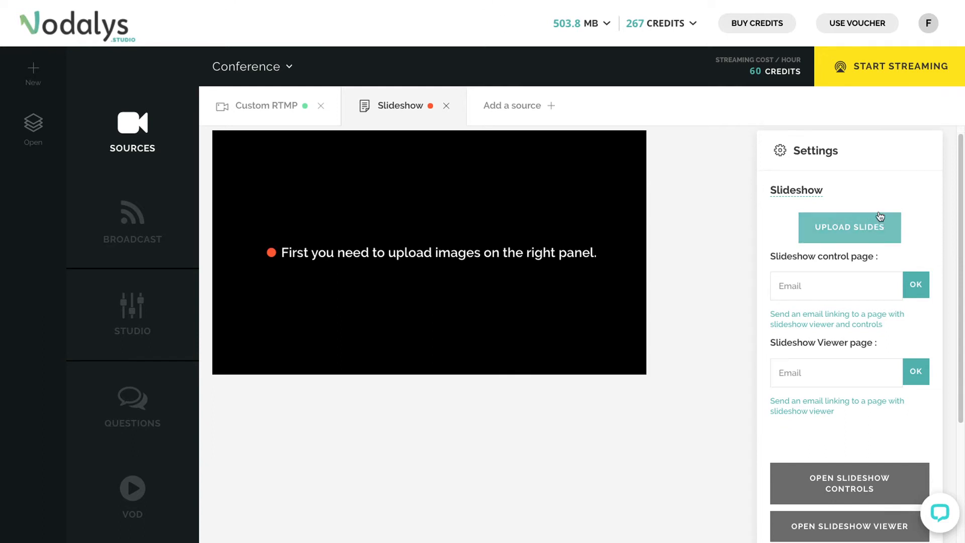
left_click(841, 229)
double_click(435, 215)
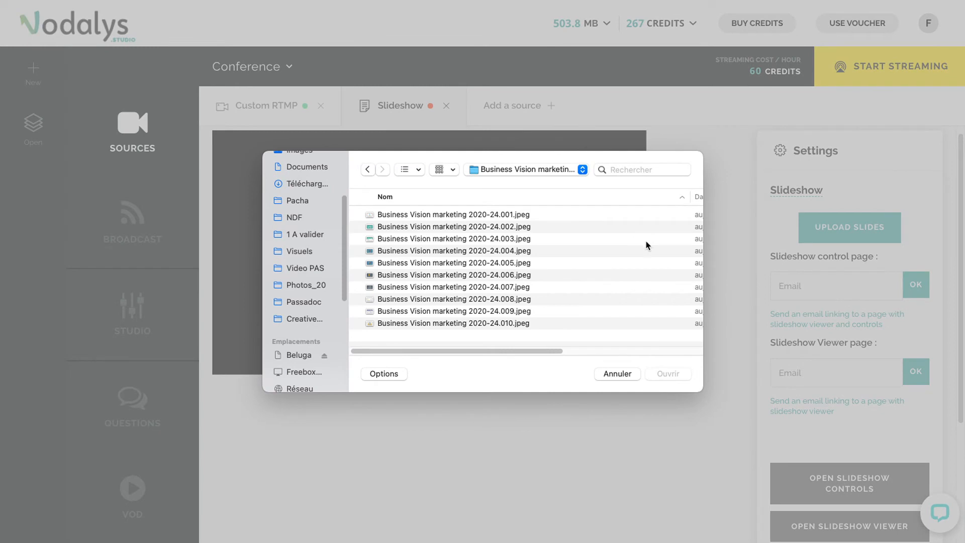
left_click(514, 216)
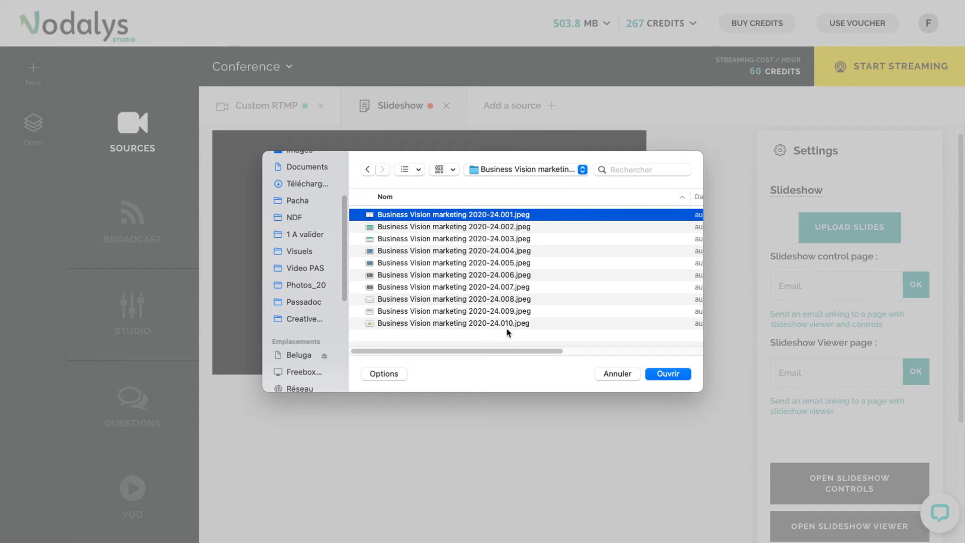
key("shift+Down")
key("shift+Down")
key("shift+Down")
key("shift+Down")
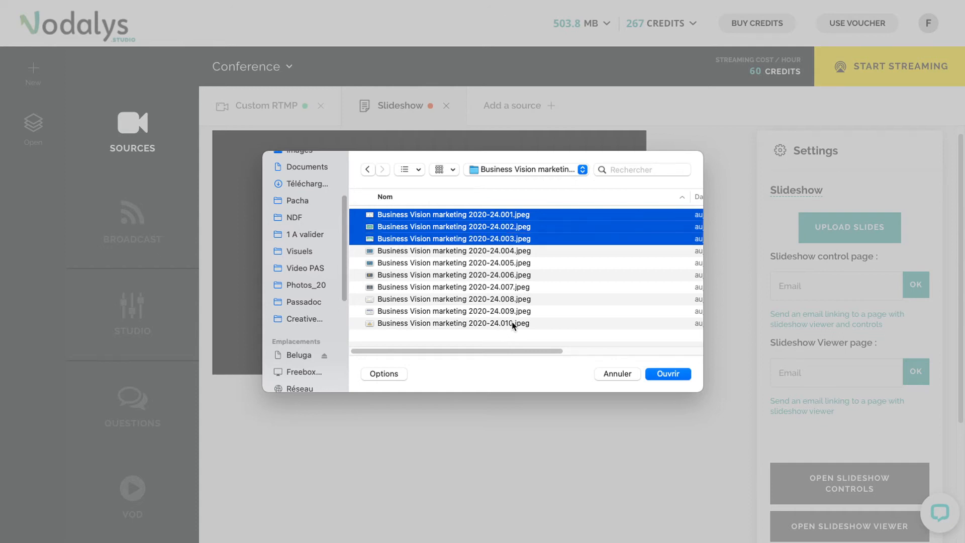
key("shift+Down")
key("shift+Down")
key("shift+Down")
key("shift+Down")
key("shift+Down")
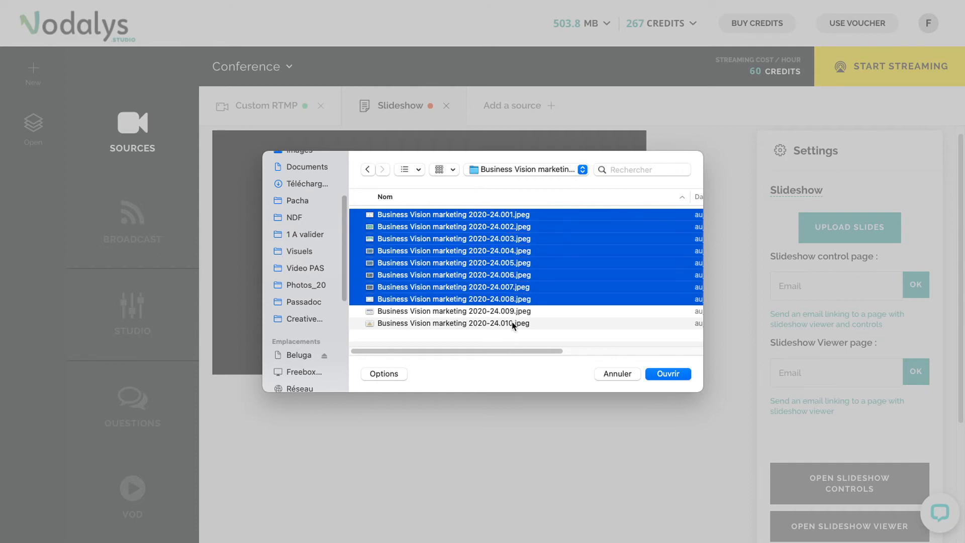
left_click(668, 373)
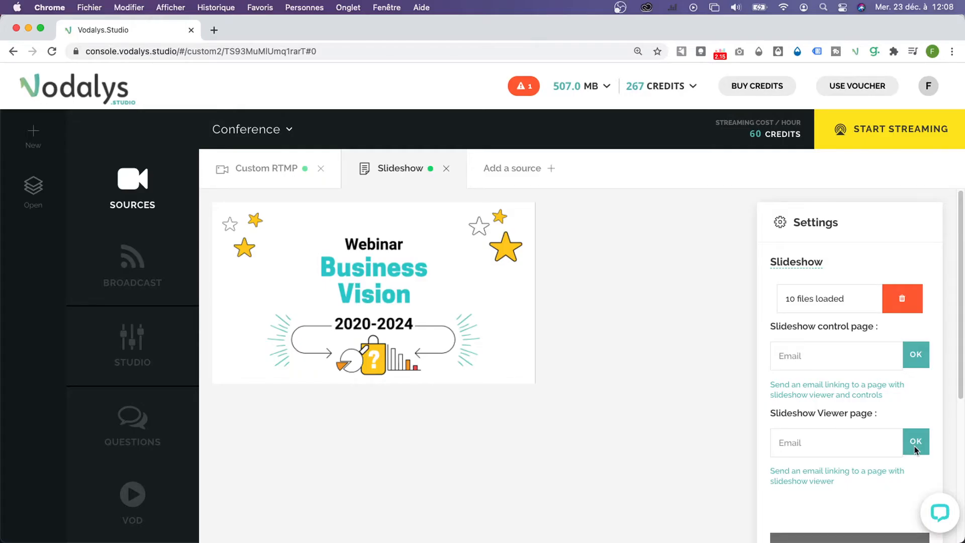
- Open the slideshow controls page and the slideshow viewer page in new browser tabs
scroll(915, 445, "down", 5)
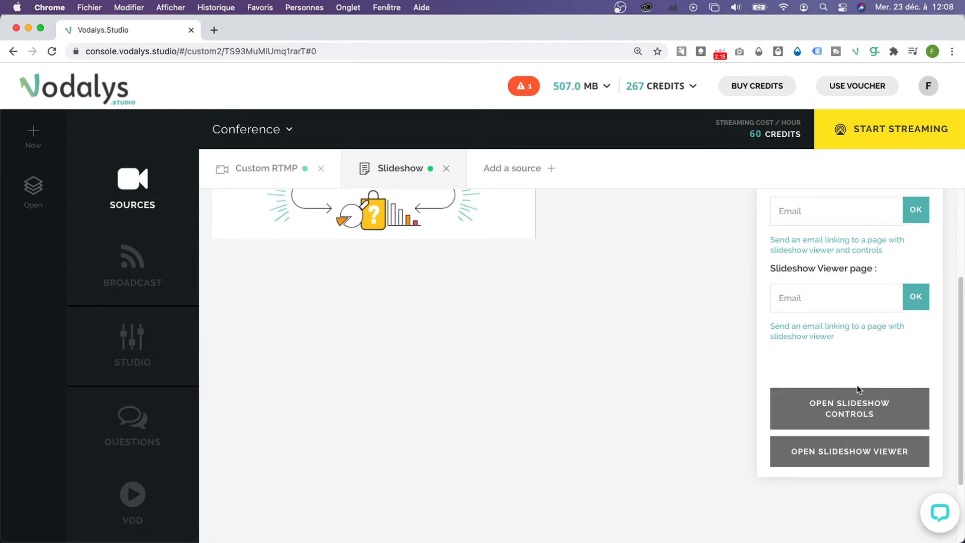
left_click(866, 410)
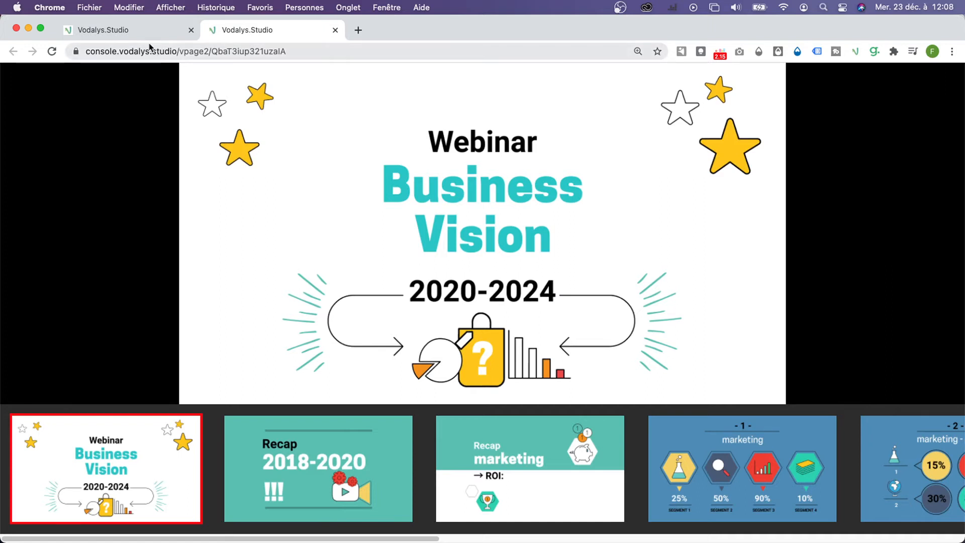
left_click(140, 31)
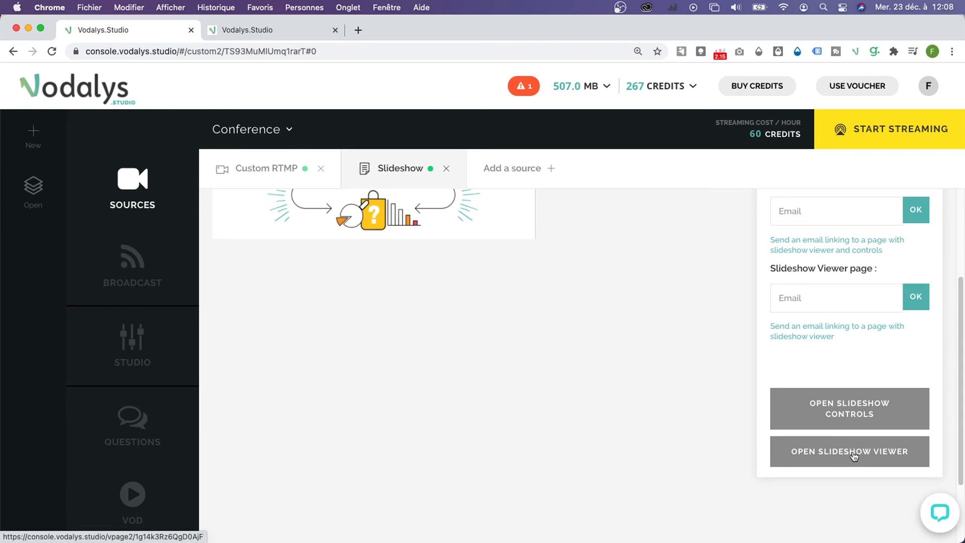
left_click(877, 459)
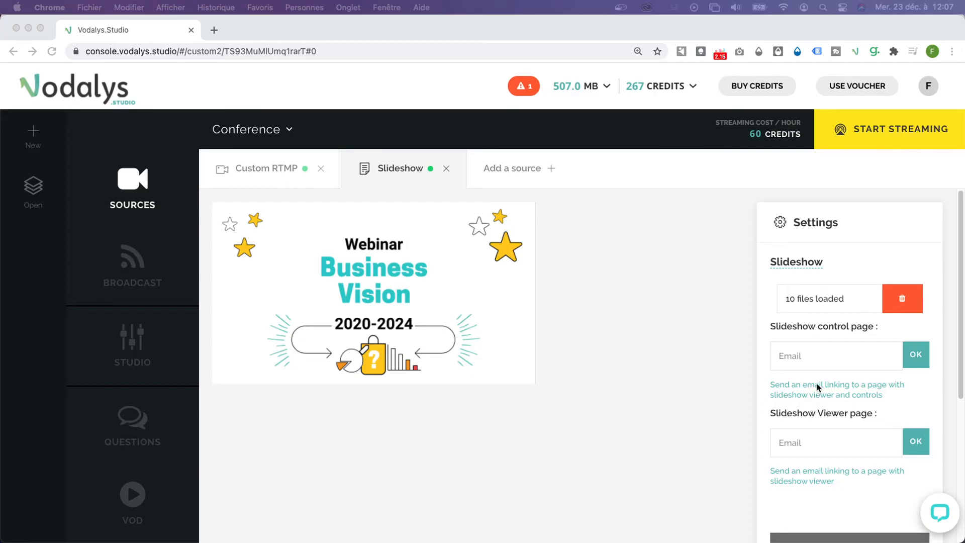
- Send the slideshow control page link to a moderator's e-mail address
left_click(790, 355)
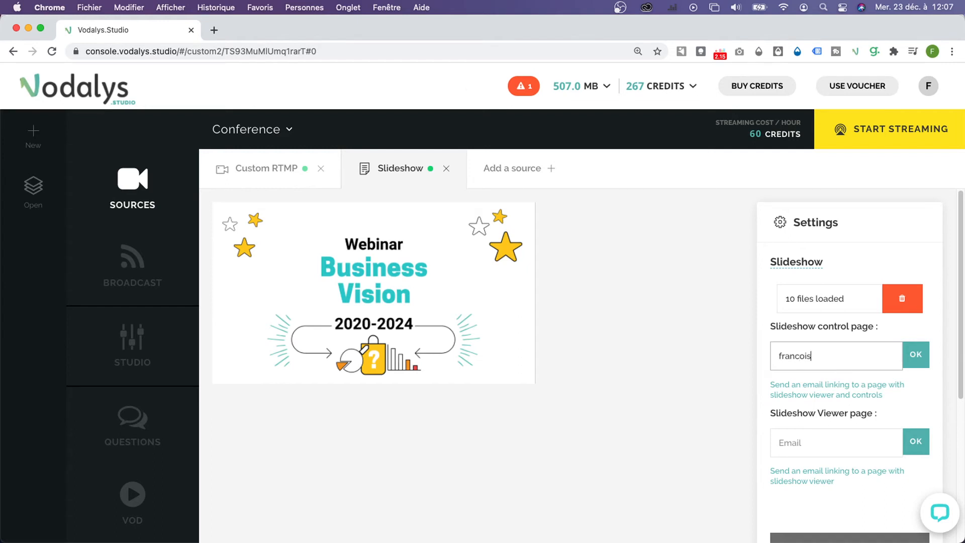
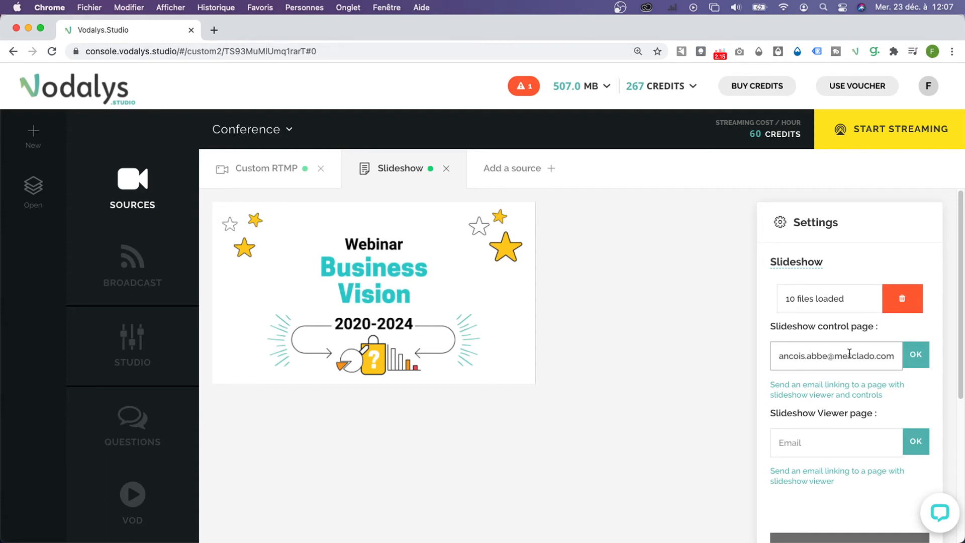
left_click(915, 357)
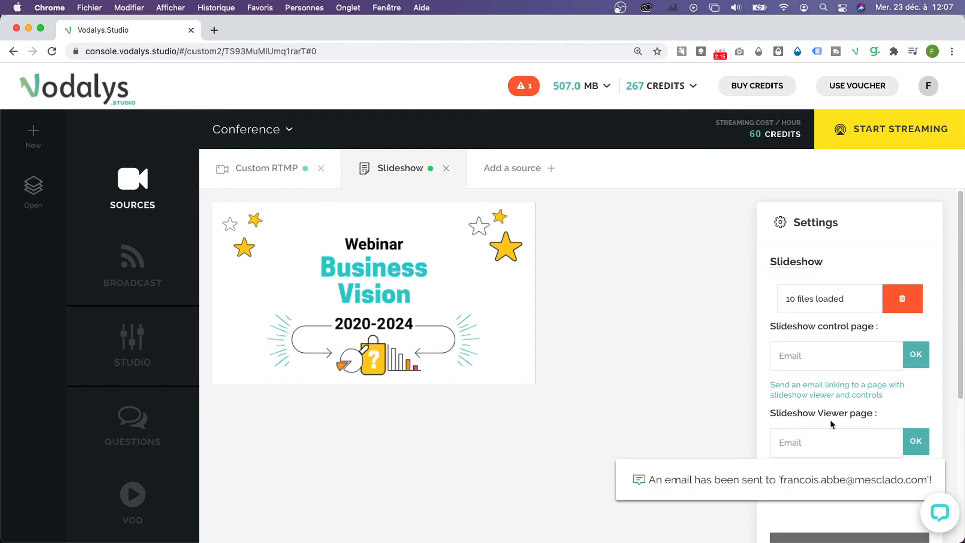
- Send the slideshow viewer page link to a speaker's e-mail address
left_click(795, 444)
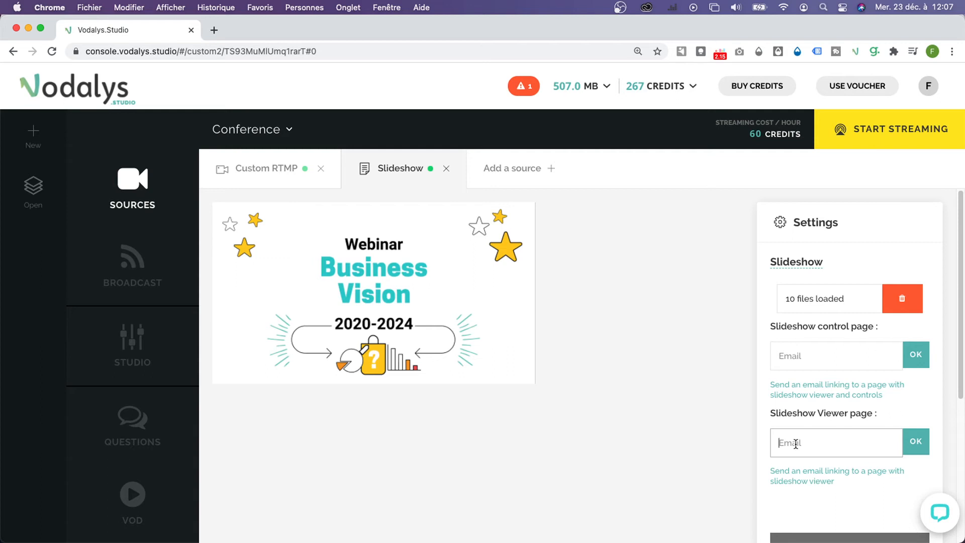
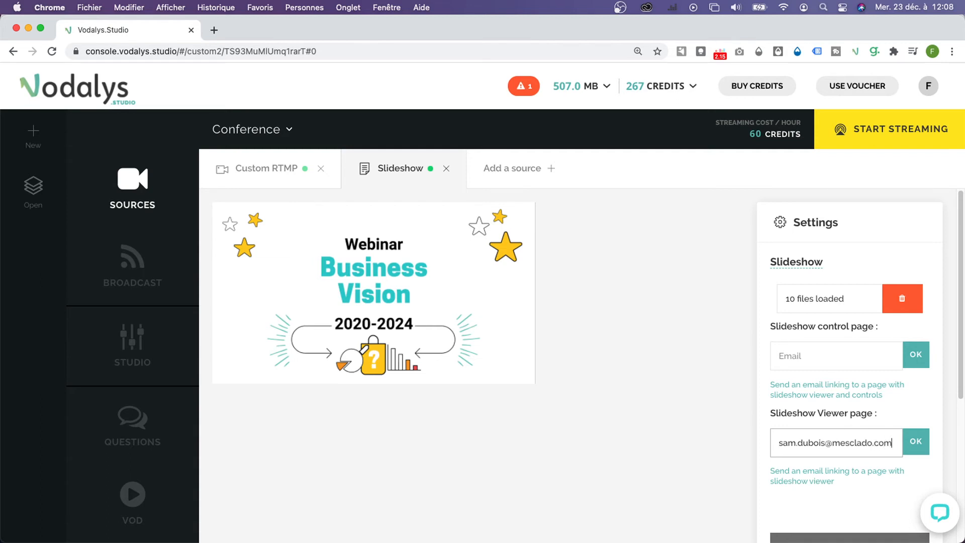
left_click(915, 447)
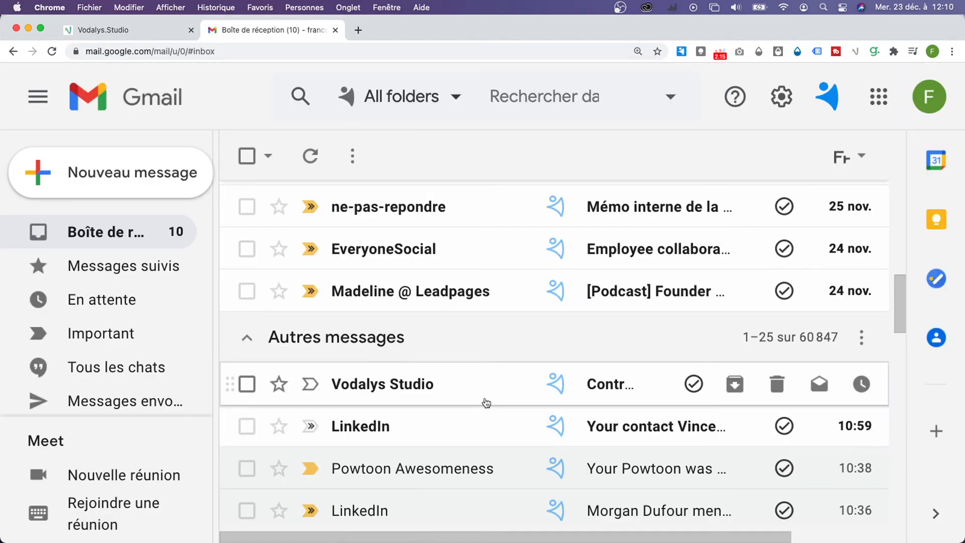
- Open the Control the slideshow e-mail and follow its Open slidehow link
left_click(413, 387)
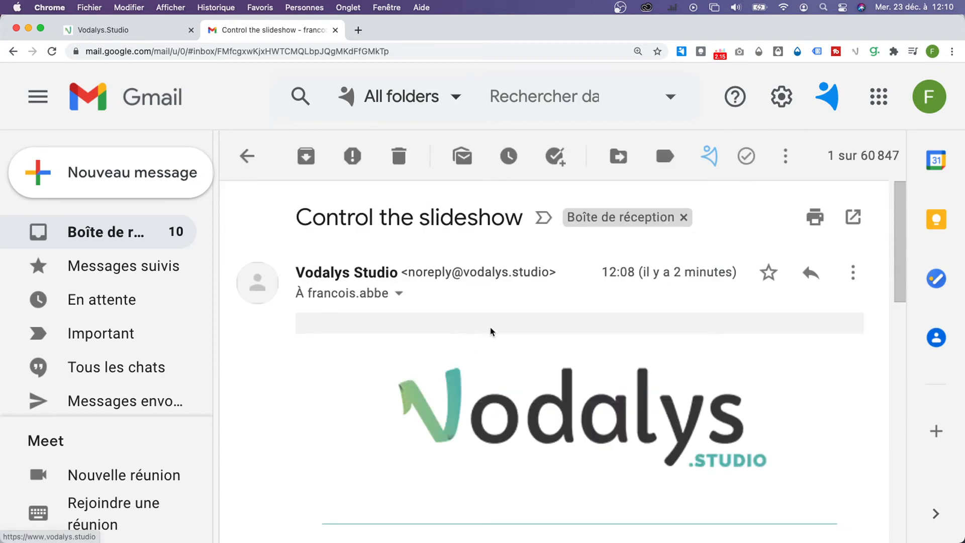
scroll(492, 332, "down", 5)
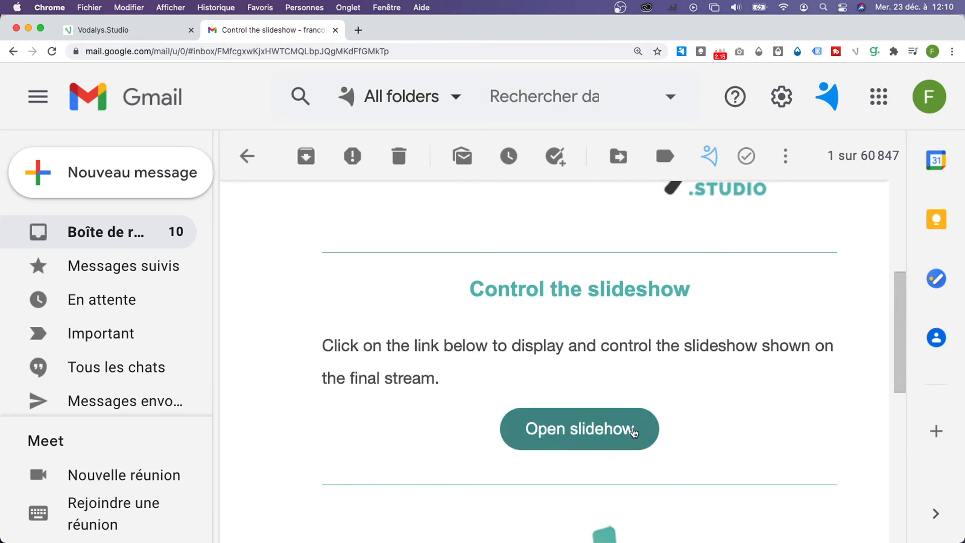
left_click(586, 430)
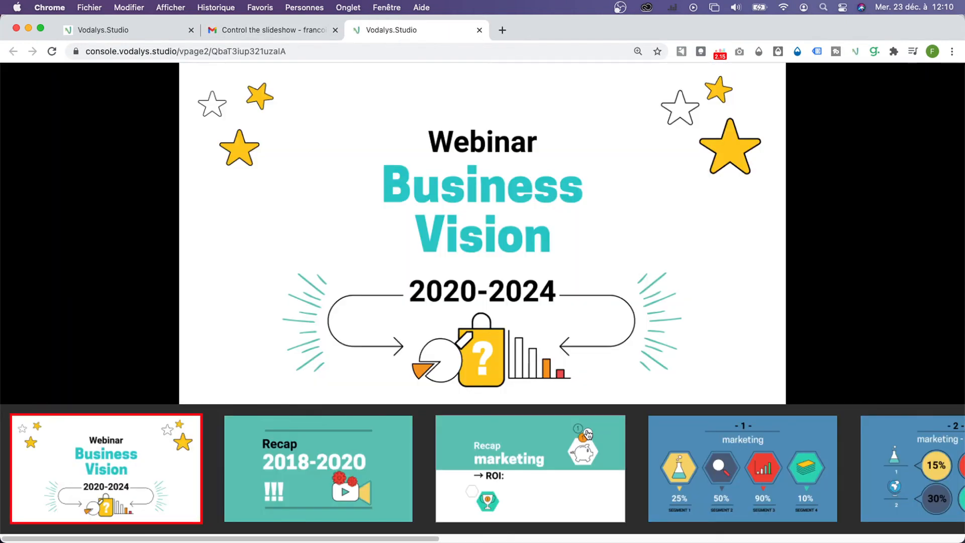
- Advance the slideshow with the next arrow, then jump to the '- 1 - marketing' and 'Recap 2018-2020' slides
mouse_move(185, 283)
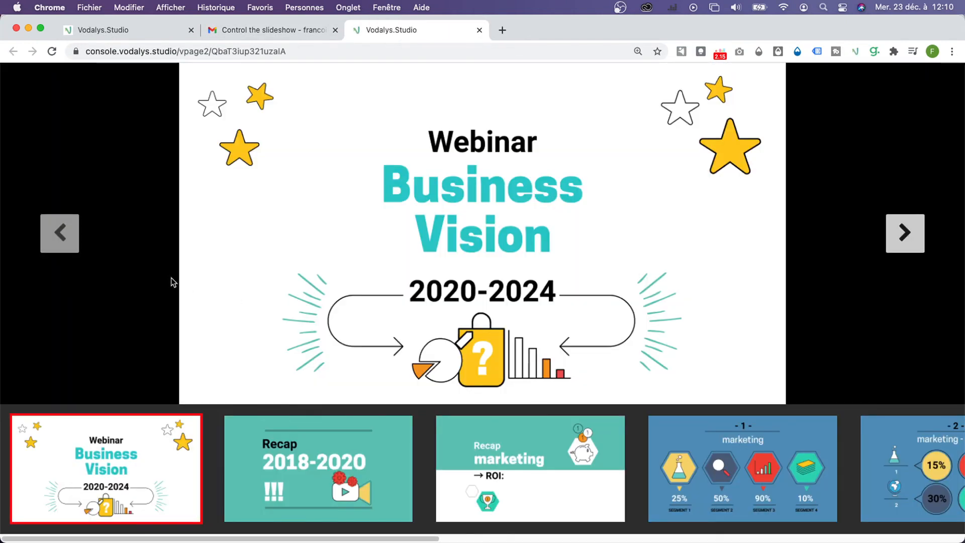
left_click(912, 233)
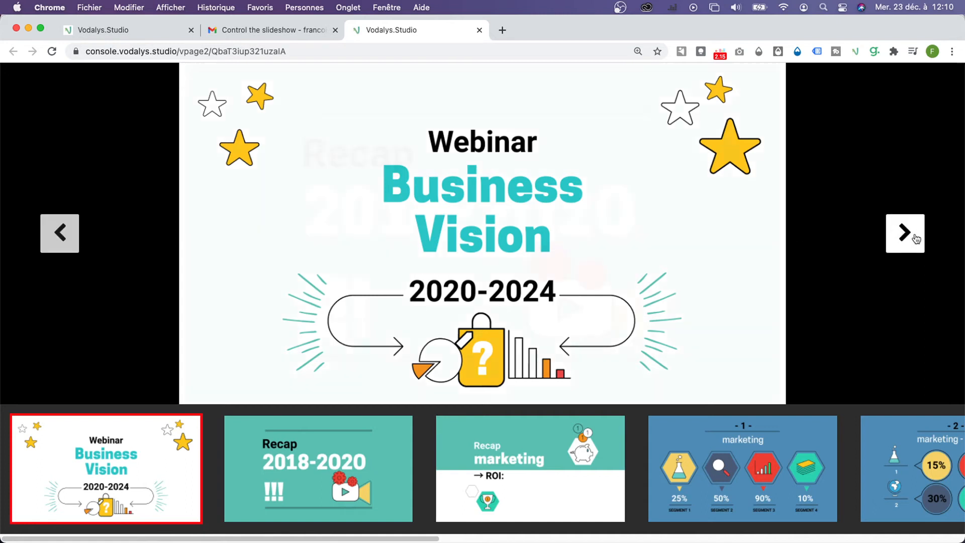
left_click(913, 232)
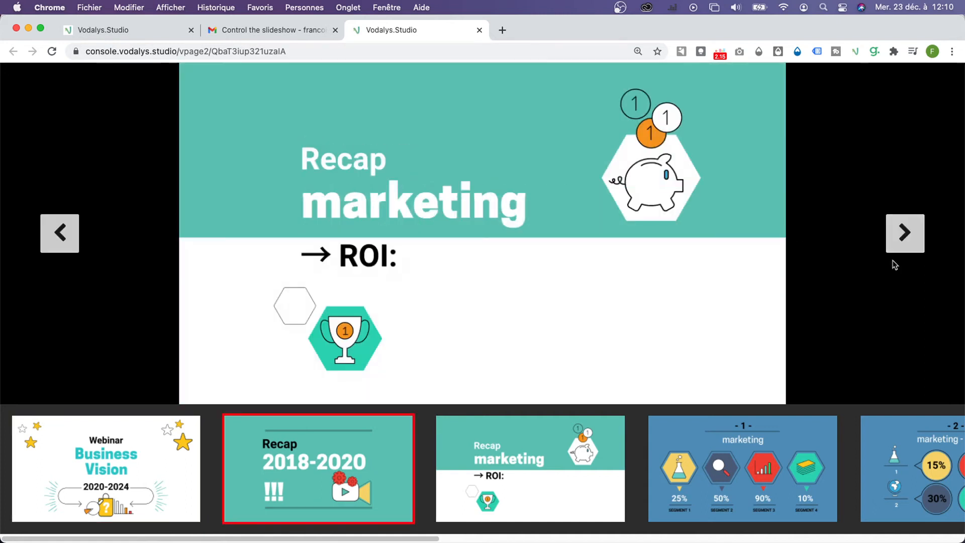
left_click(807, 454)
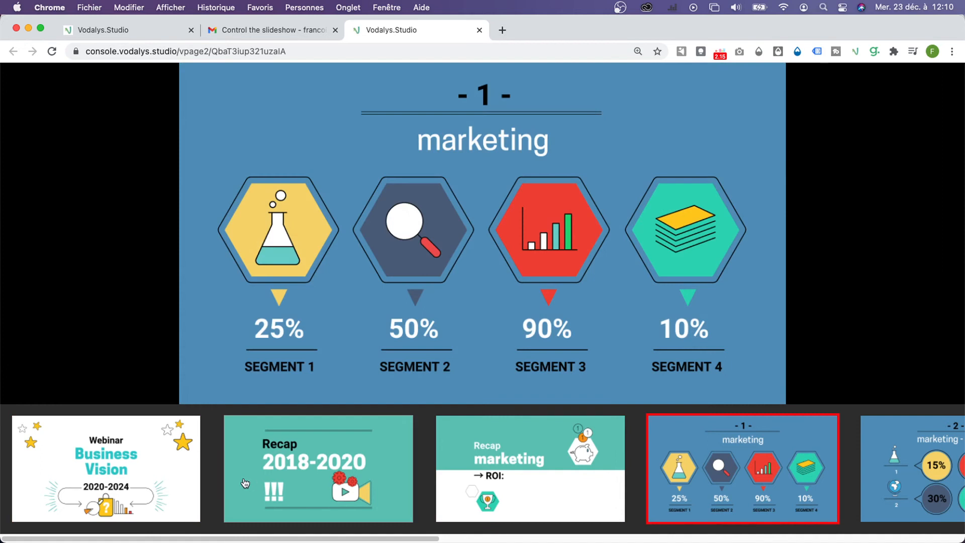
left_click(127, 474)
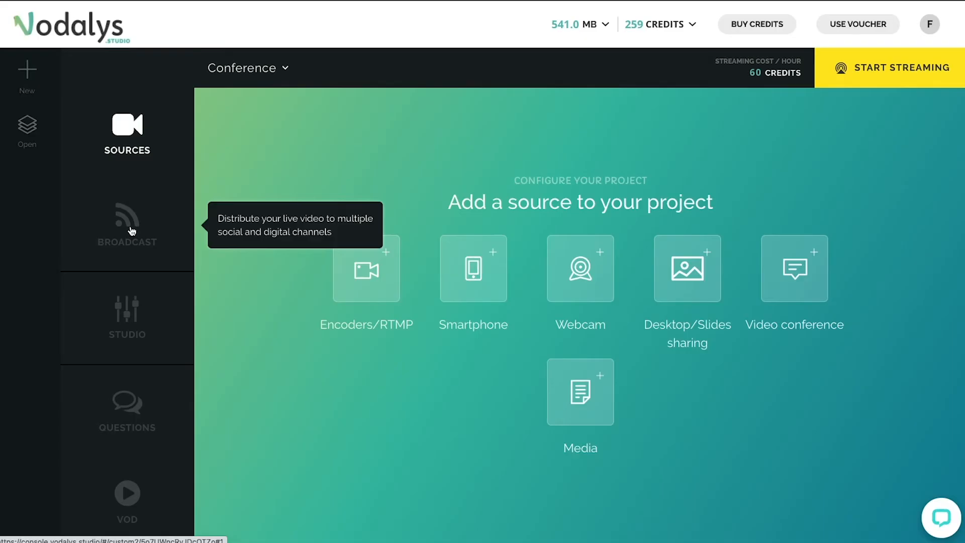
- Add a Player broadcast channel and set its title to Webinar "Business Vision"
left_click(131, 231)
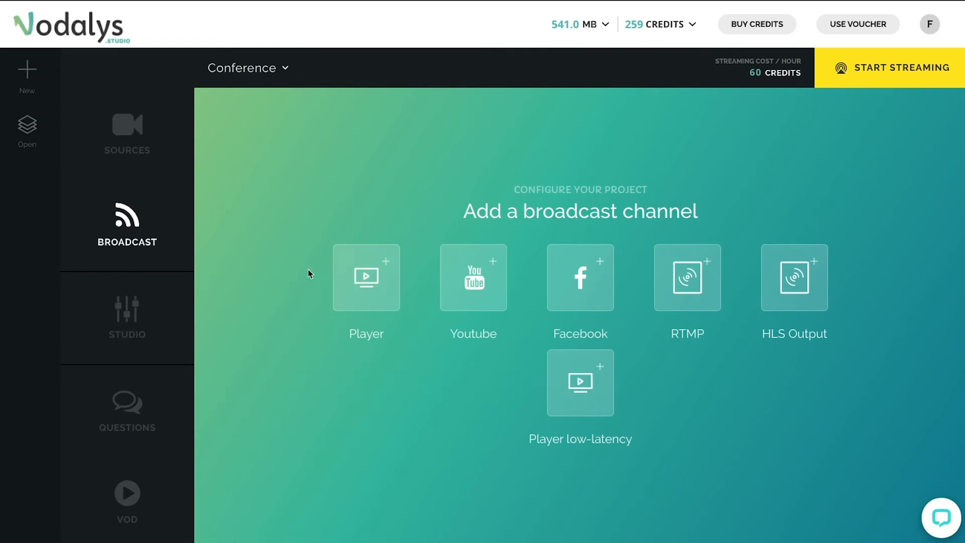
left_click(374, 279)
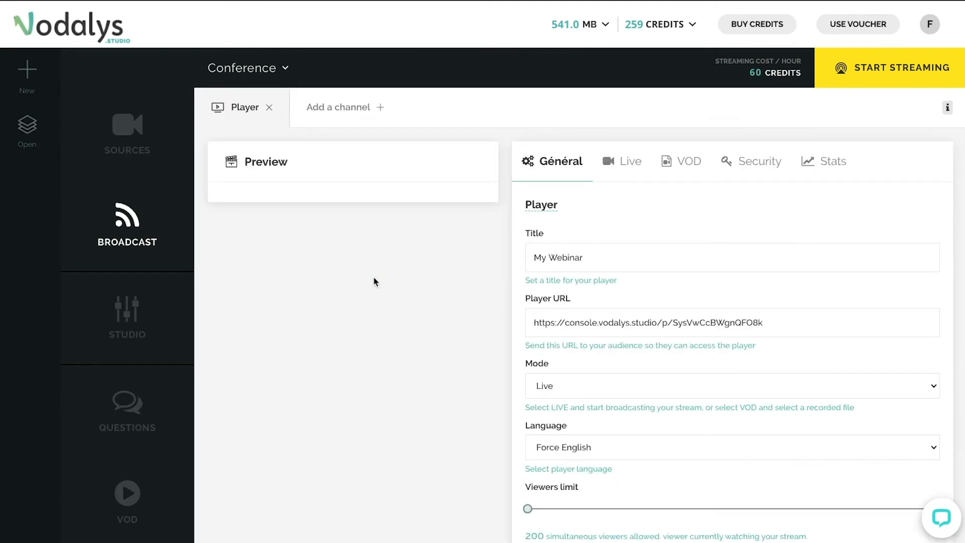
triple_click(576, 260)
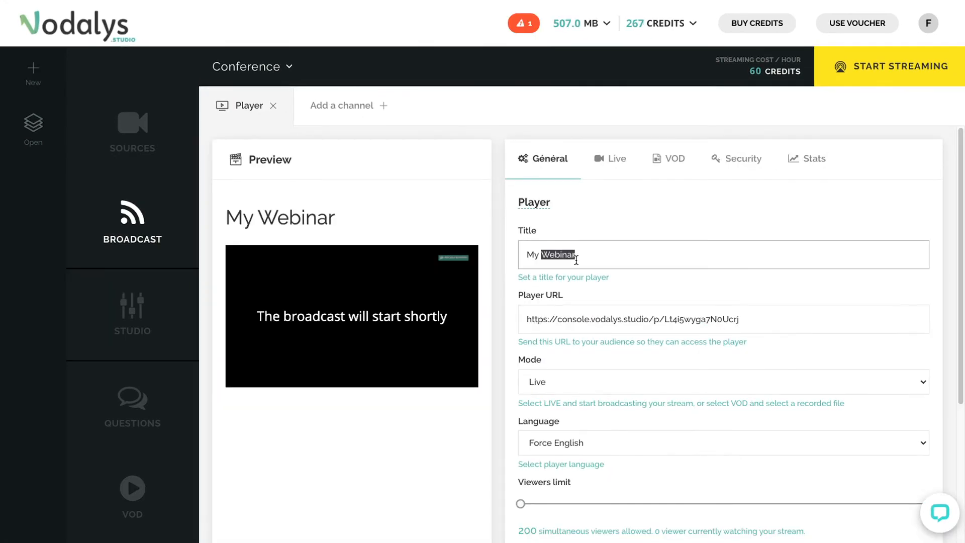
type("Webina")
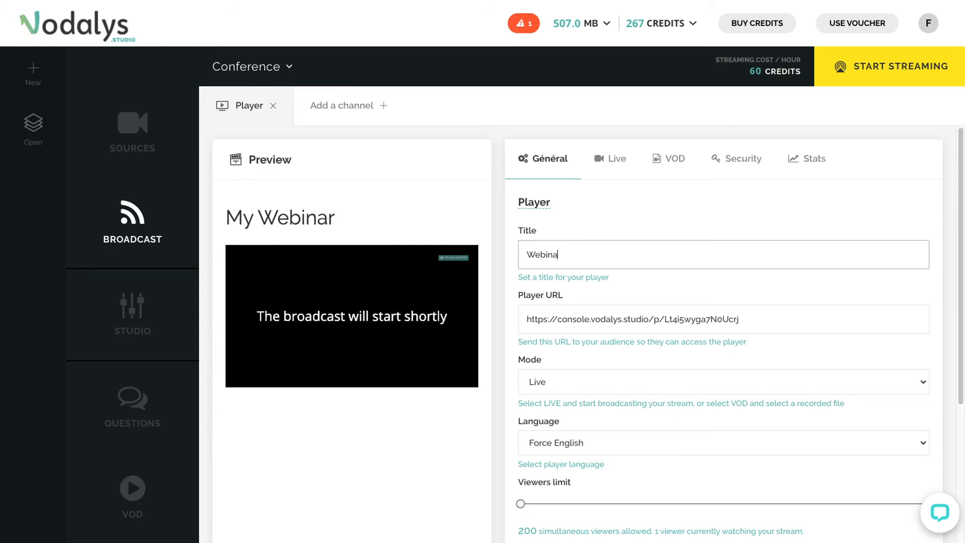
type("r \"Business Vision\"")
- Set the player language to Force French
scroll(639, 361, "down", 2)
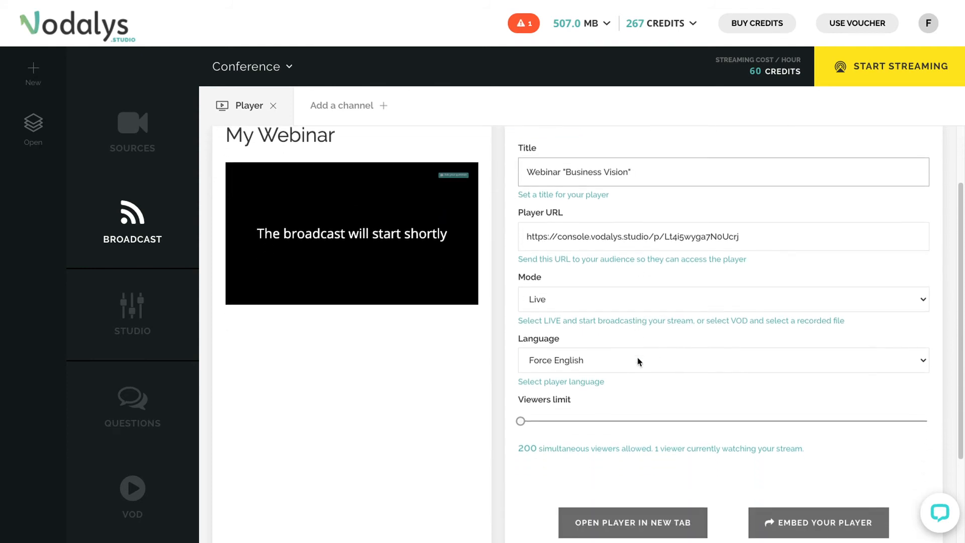
left_click(639, 362)
left_click(626, 374)
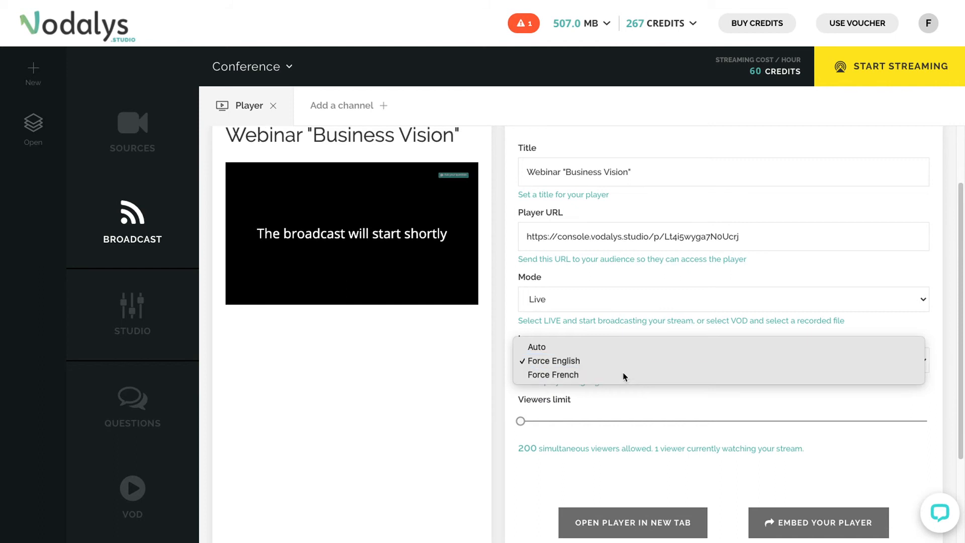
scroll(656, 393, "down", 1)
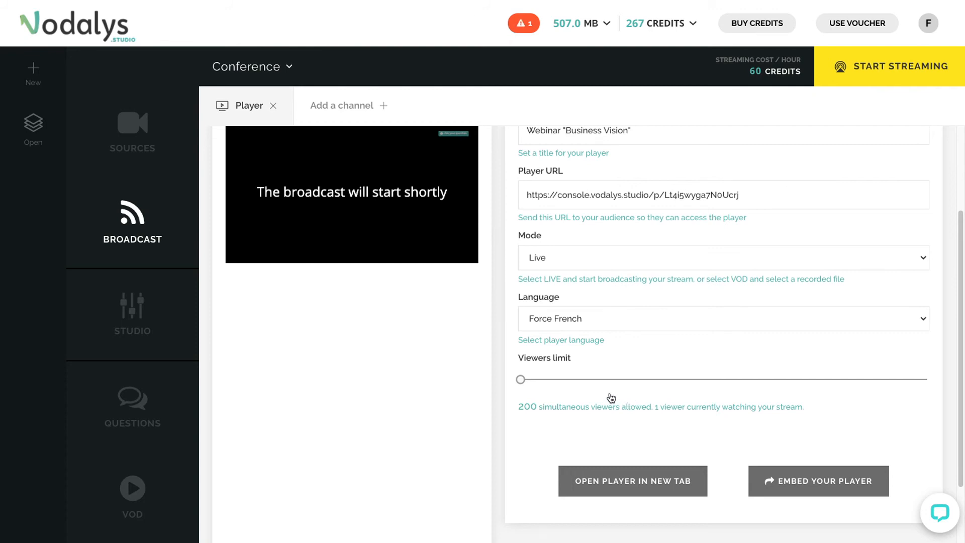
- Open the player's Live settings and review the pre-roll mode options
scroll(611, 398, "up", 3)
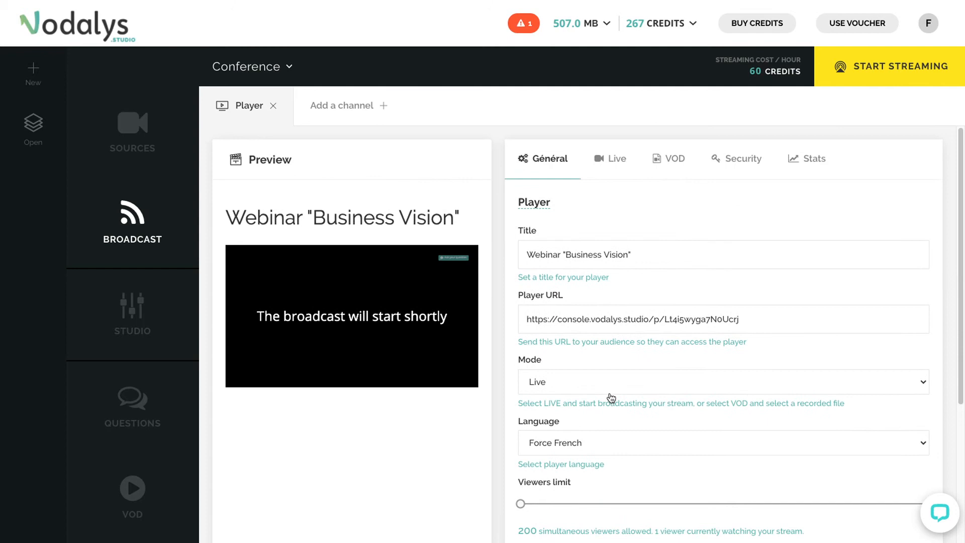
left_click(605, 164)
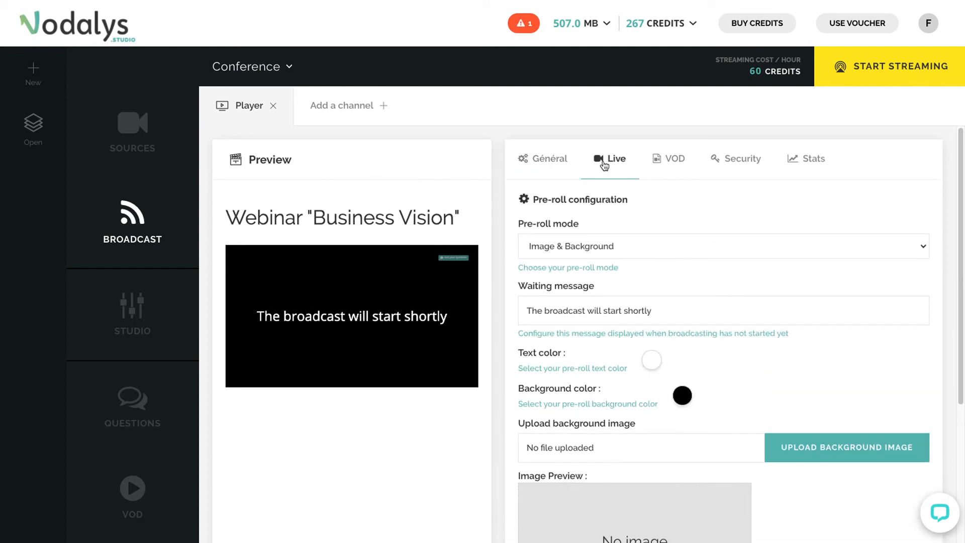
left_click(637, 251)
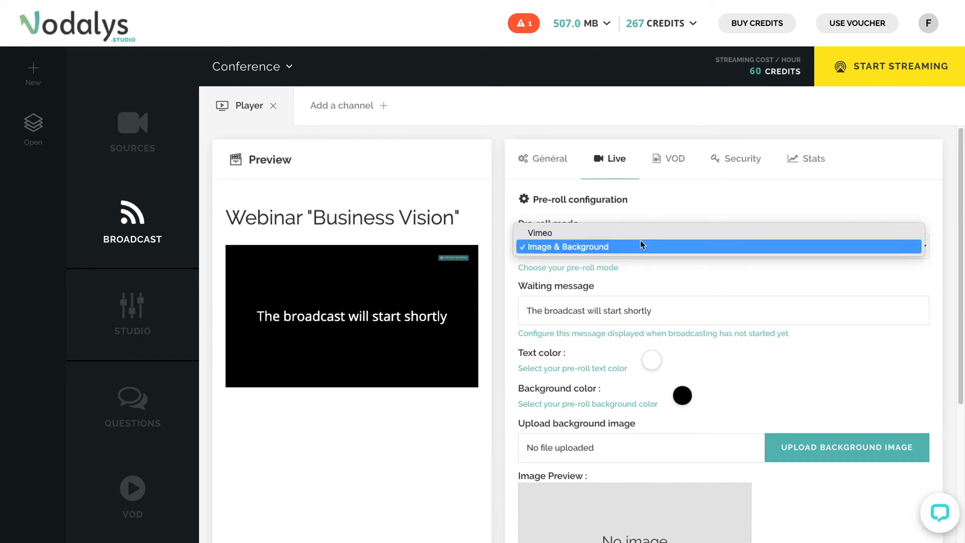
left_click(652, 217)
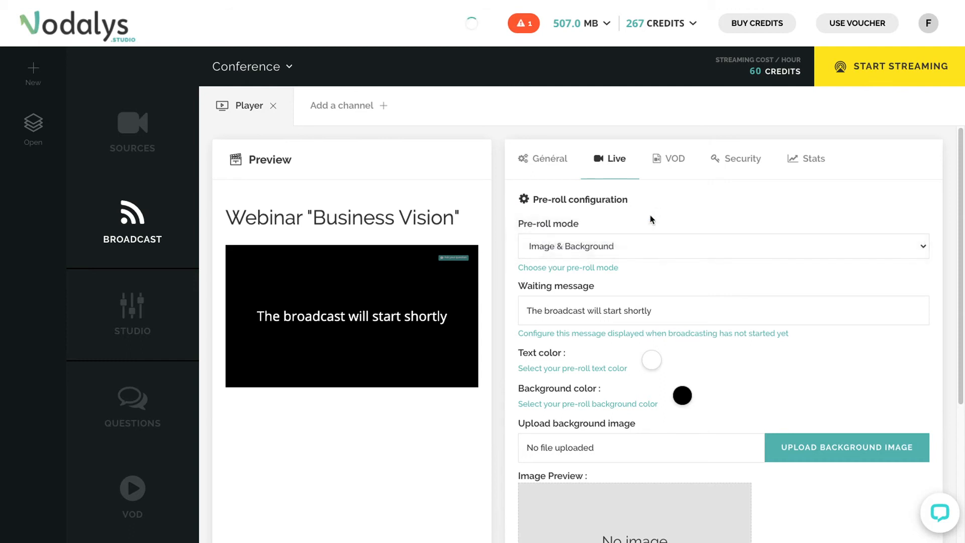
- Replace the player's live waiting message with "Le webinar démarre à 18h"
triple_click(646, 312)
type("L")
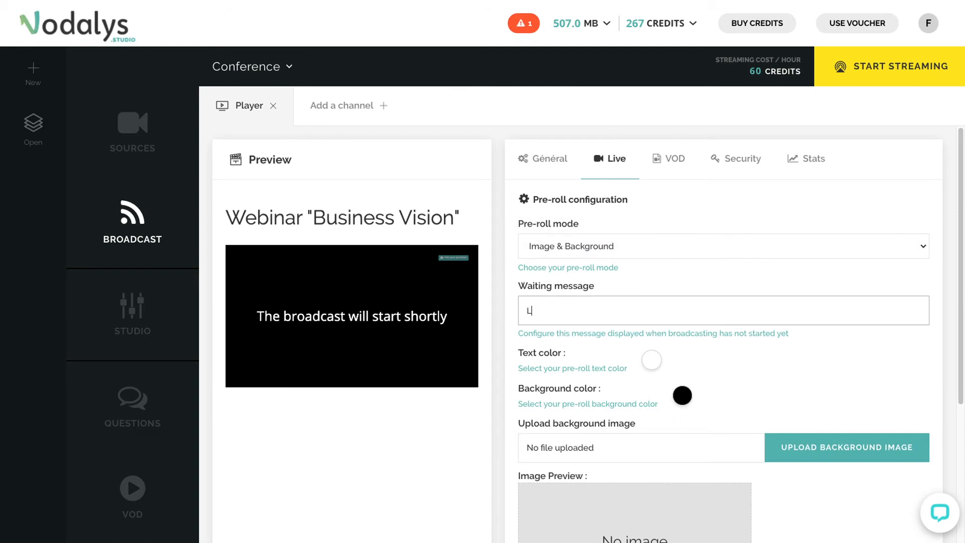
type("e webinar démarre à 18h")
- Upload the 'Business Vision marketing 2020-24.009.jpeg' image as the live pre-roll background
left_click(724, 360)
scroll(736, 377, "down", 2)
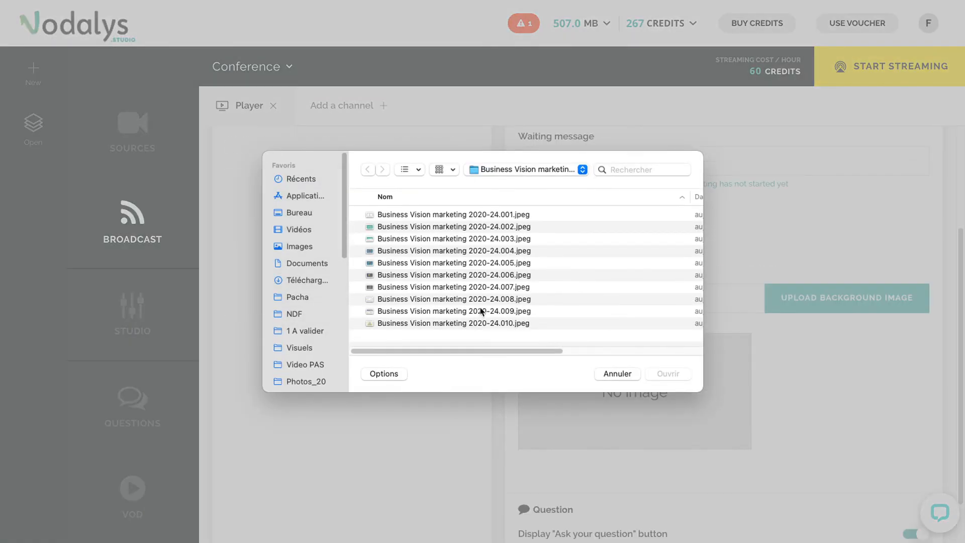
double_click(483, 312)
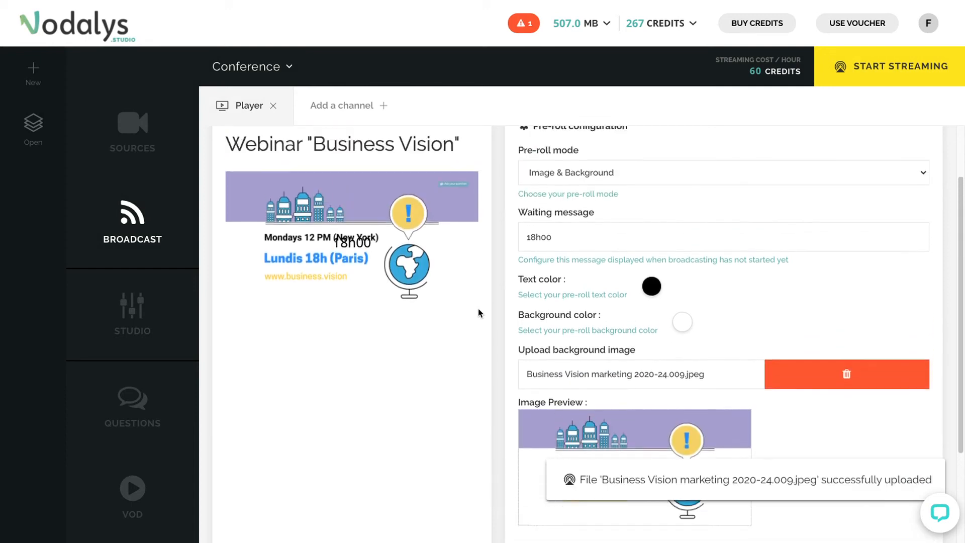
- Clear the live pre-roll waiting message so only the background image shows
scroll(480, 313, "up", 1)
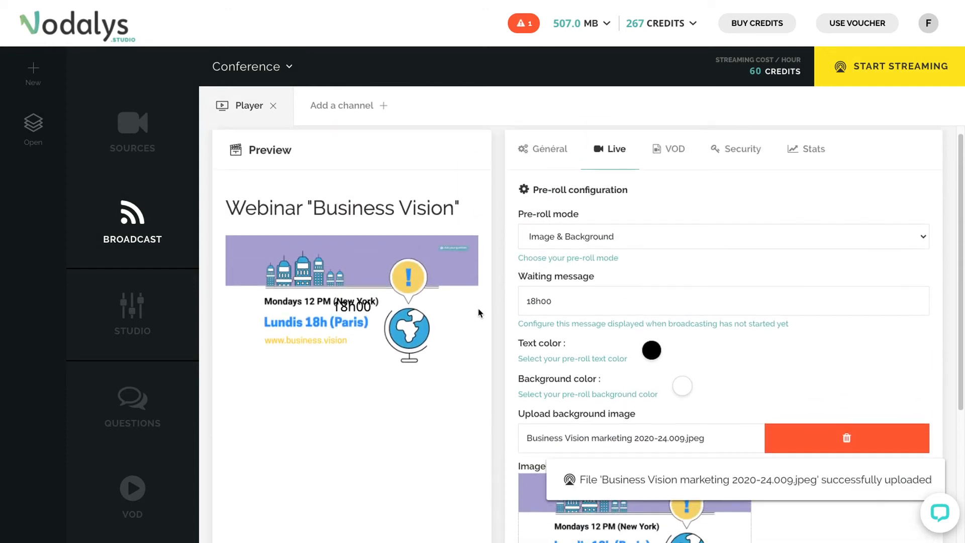
double_click(559, 301)
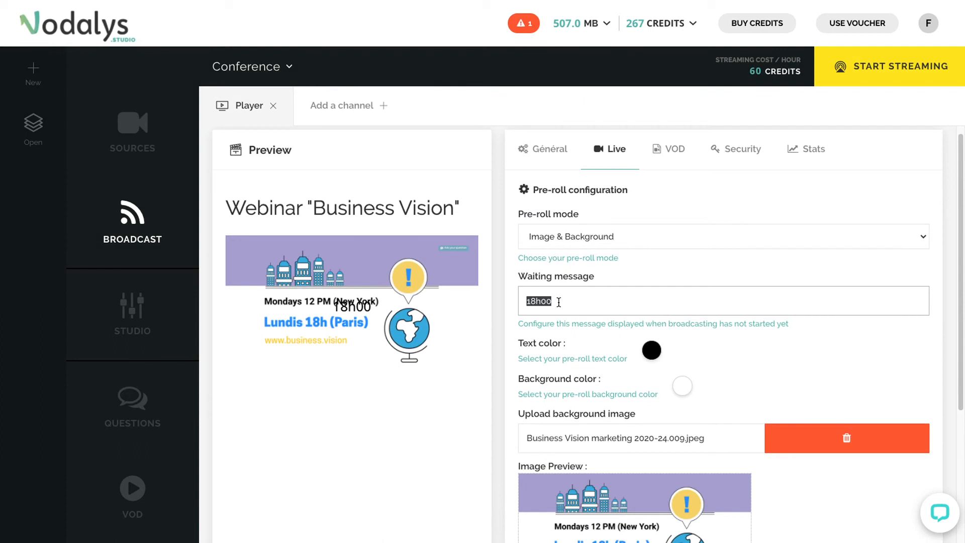
key("BackSpace")
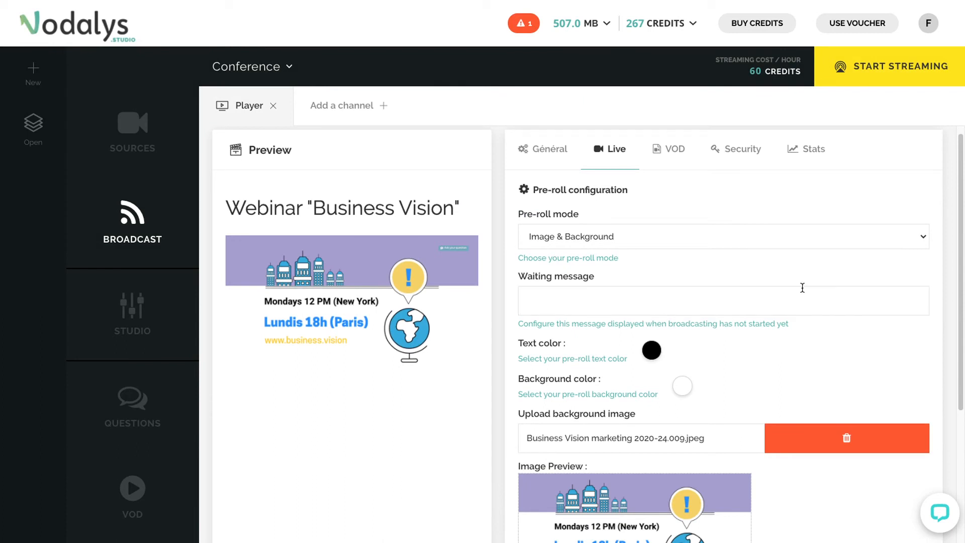
scroll(802, 288, "down", 4)
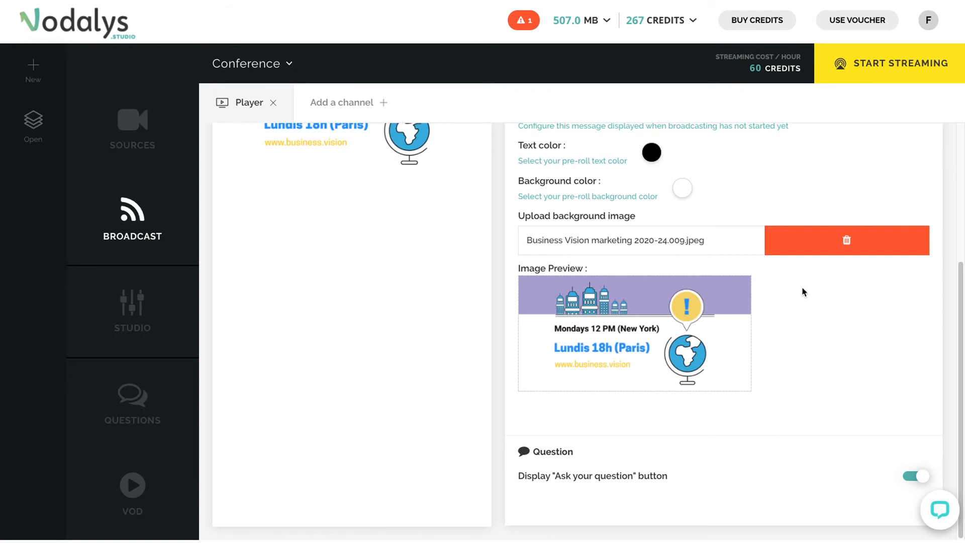
scroll(802, 291, "up", 5)
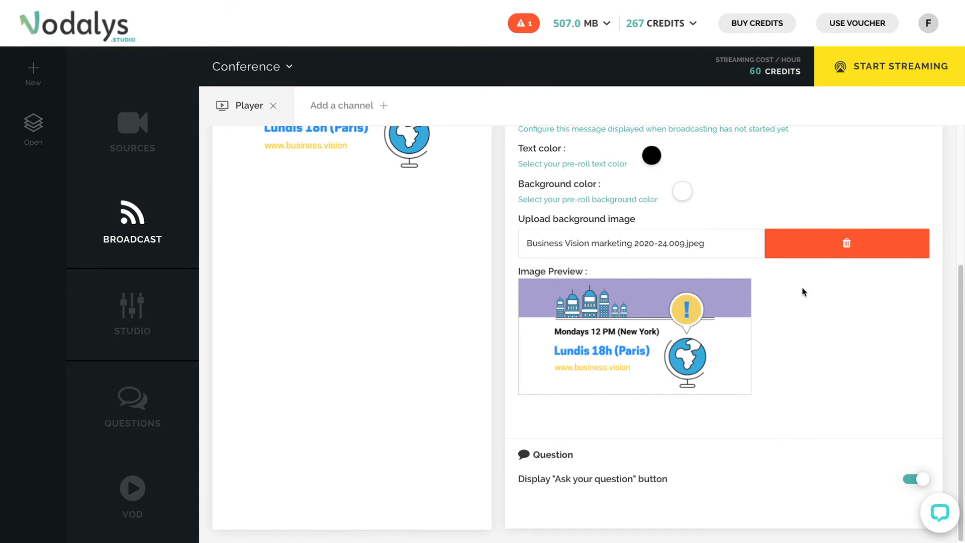
- Open the player's VOD settings and review the VOD file, trimming and pre-roll options
left_click(676, 157)
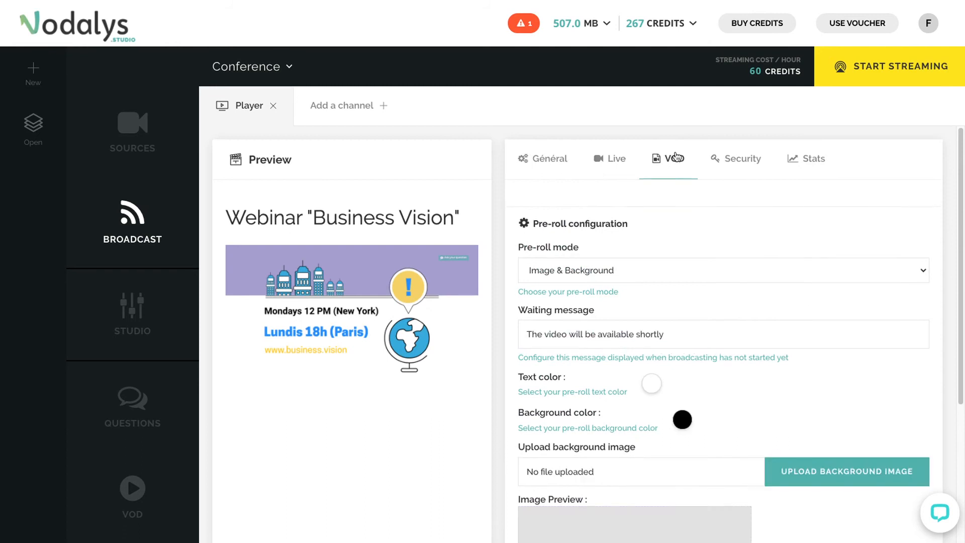
scroll(762, 294, "down", 4)
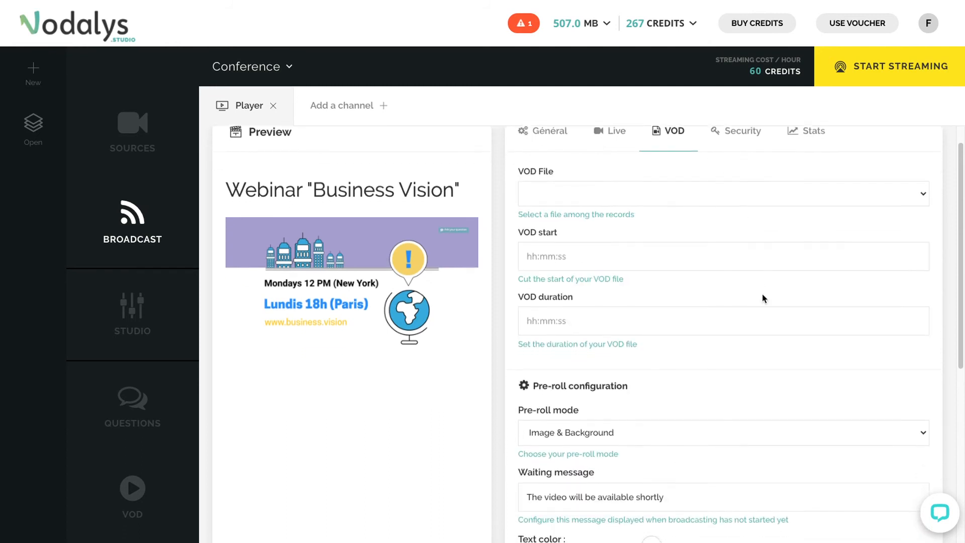
scroll(763, 298, "down", 2)
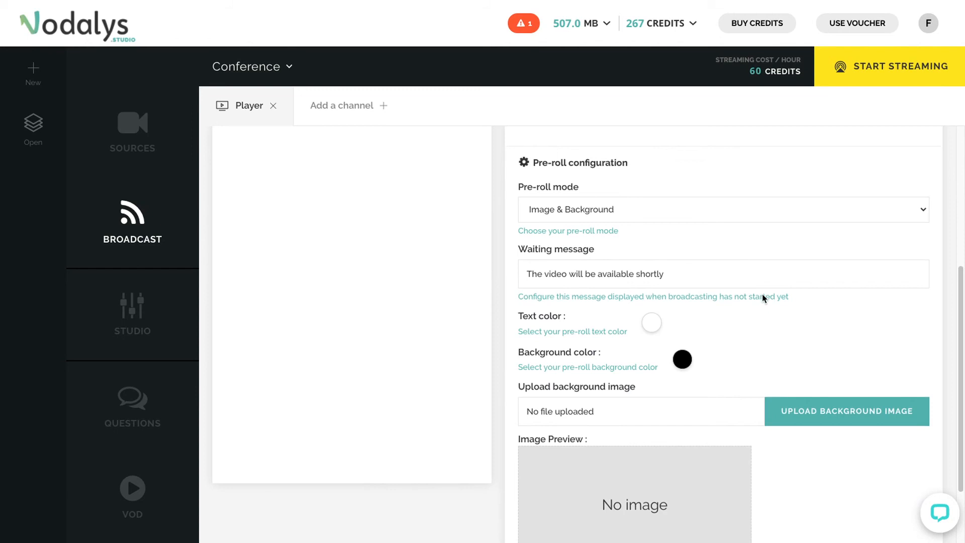
scroll(762, 298, "up", 6)
- Open the player's Security settings and review the access options, keeping it Open
left_click(748, 163)
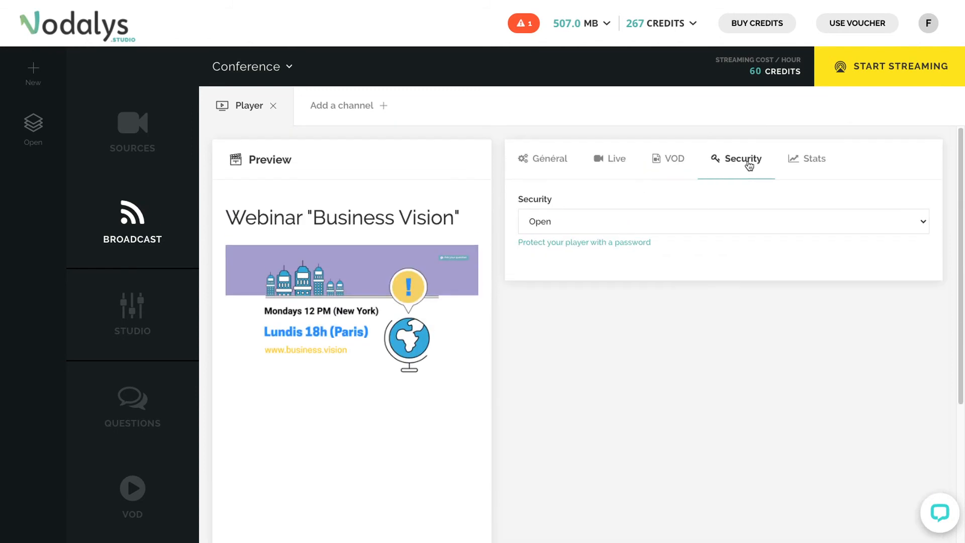
left_click(776, 226)
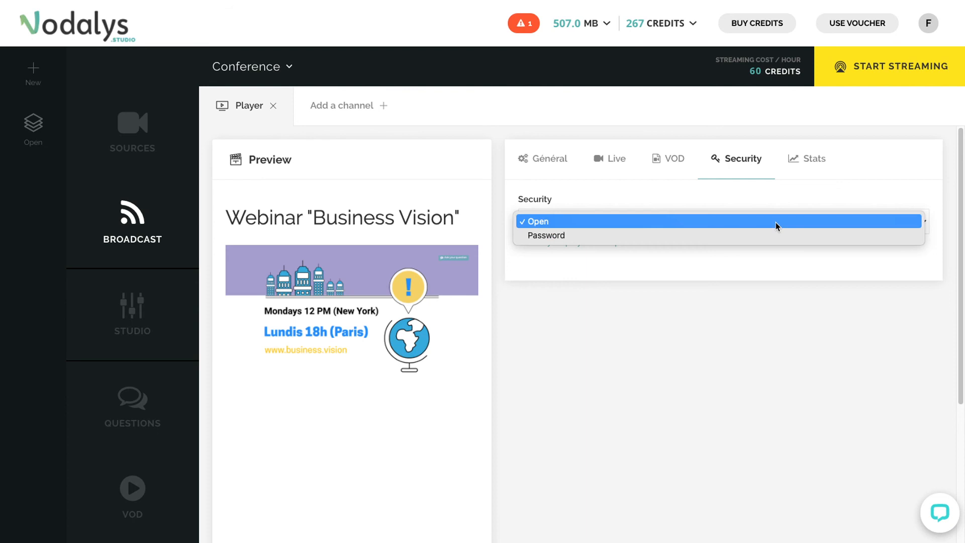
left_click(776, 222)
- Open the player's Stats and review the viewer counts and connections chart
left_click(810, 161)
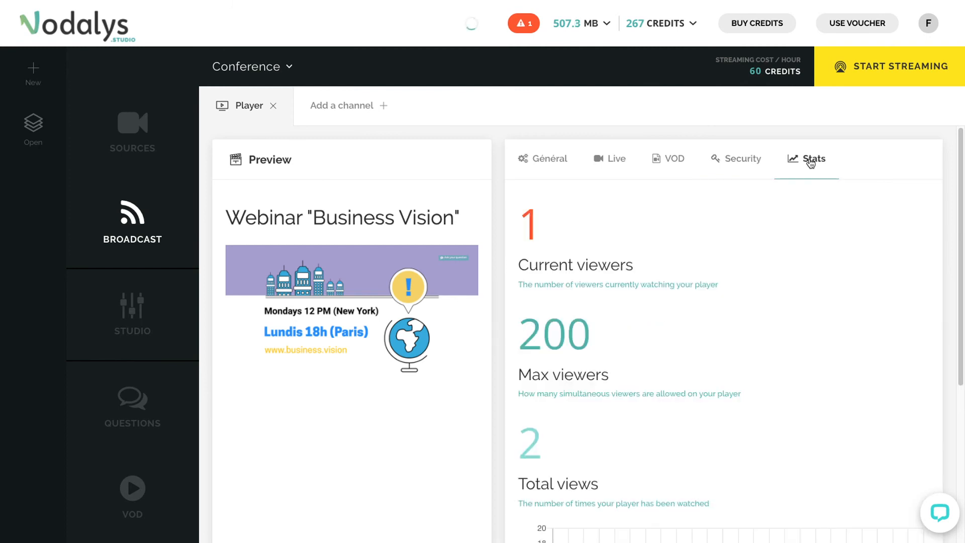
scroll(698, 324, "down", 3)
scroll(699, 325, "down", 2)
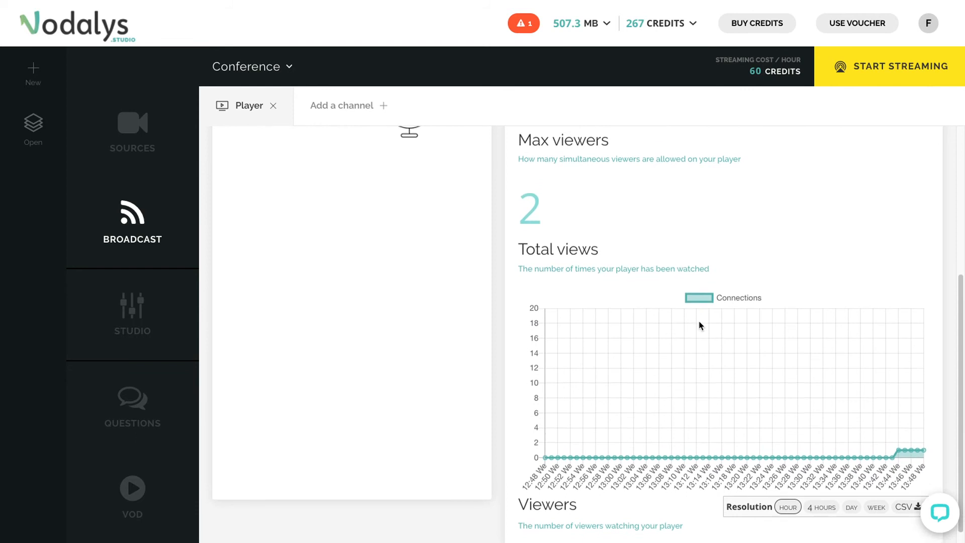
scroll(700, 325, "up", 5)
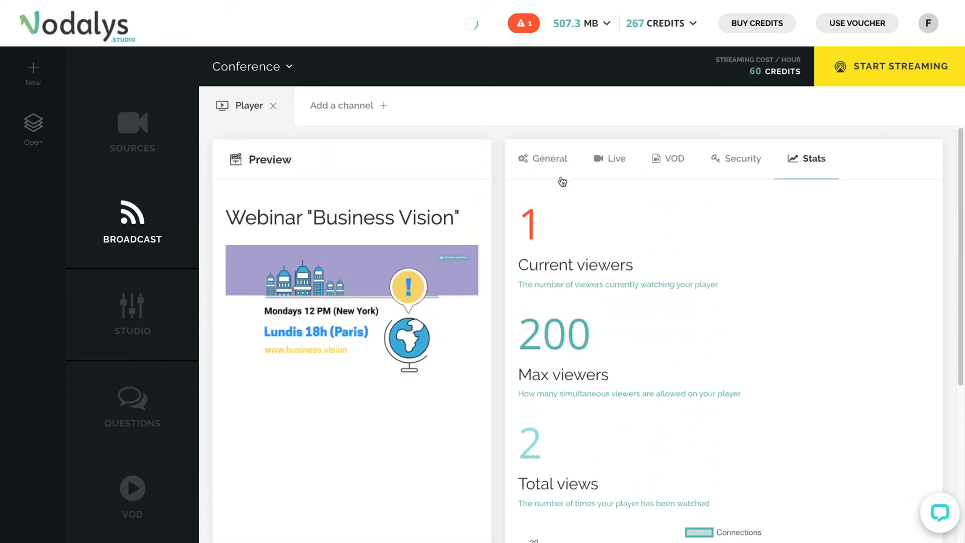
- Switch to the Studio view and mute the audio preview
left_click(542, 156)
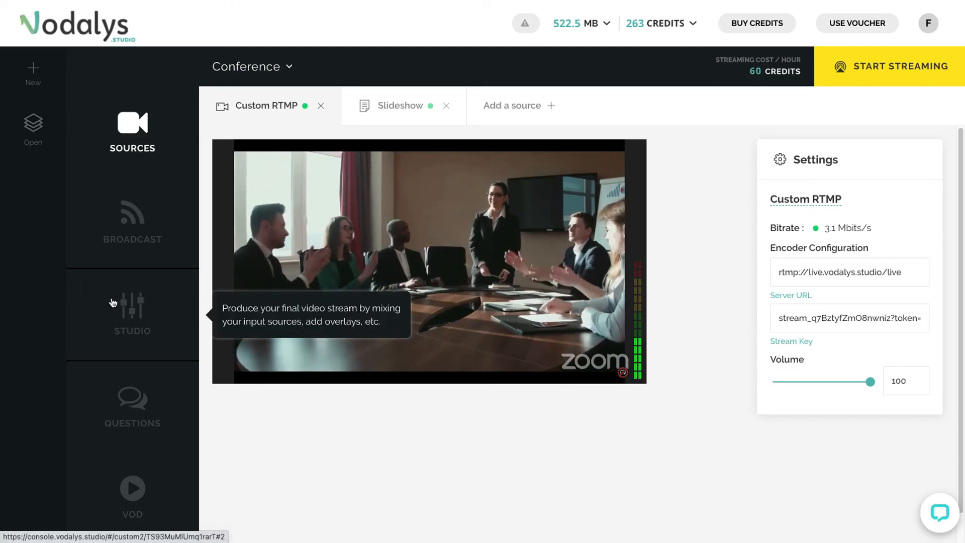
left_click(123, 308)
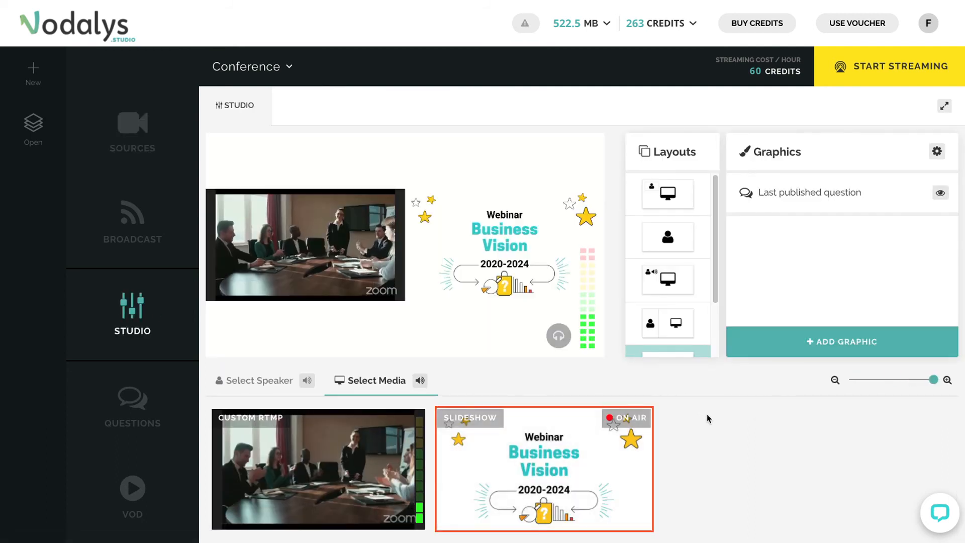
left_click(558, 336)
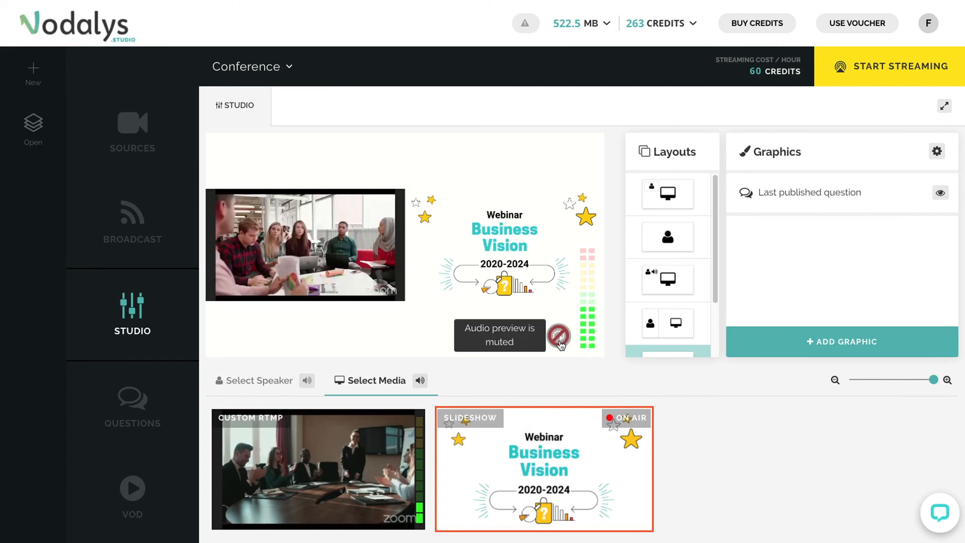